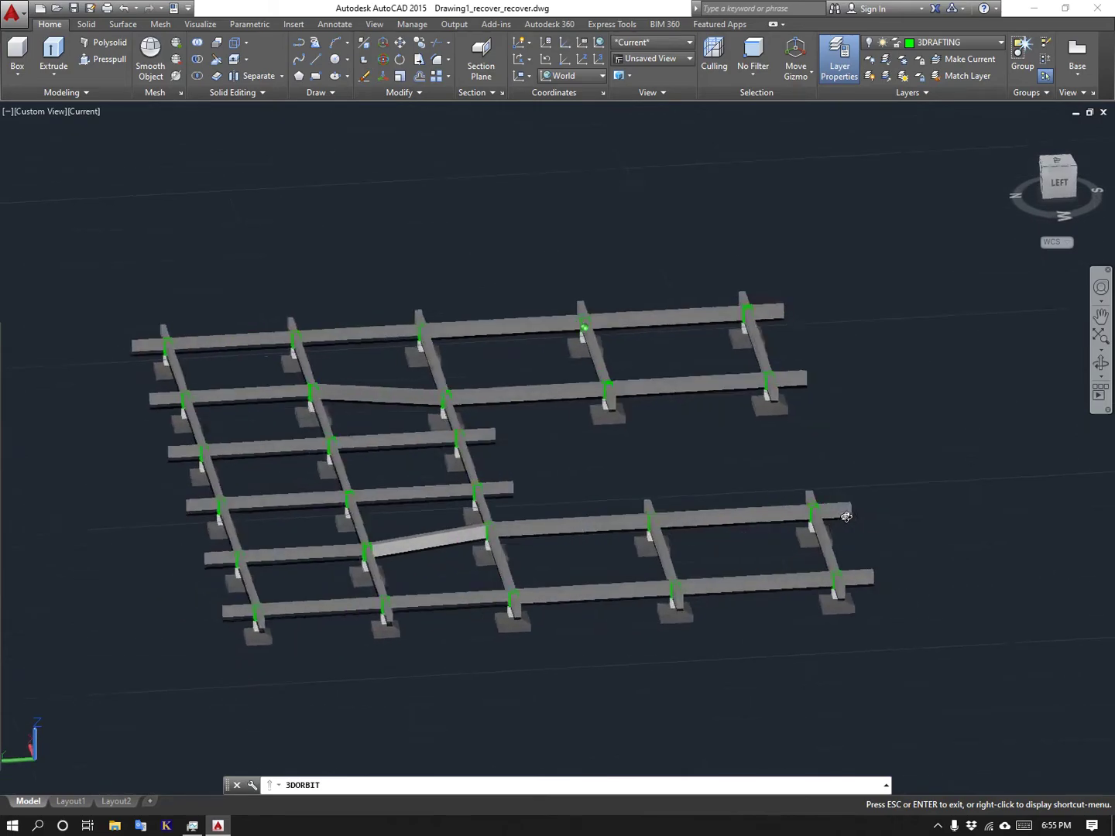
# Orbit around the foundation grid, ground-floor slab and columns to examine the structural base from several sides.
pyautogui.press('Escape')
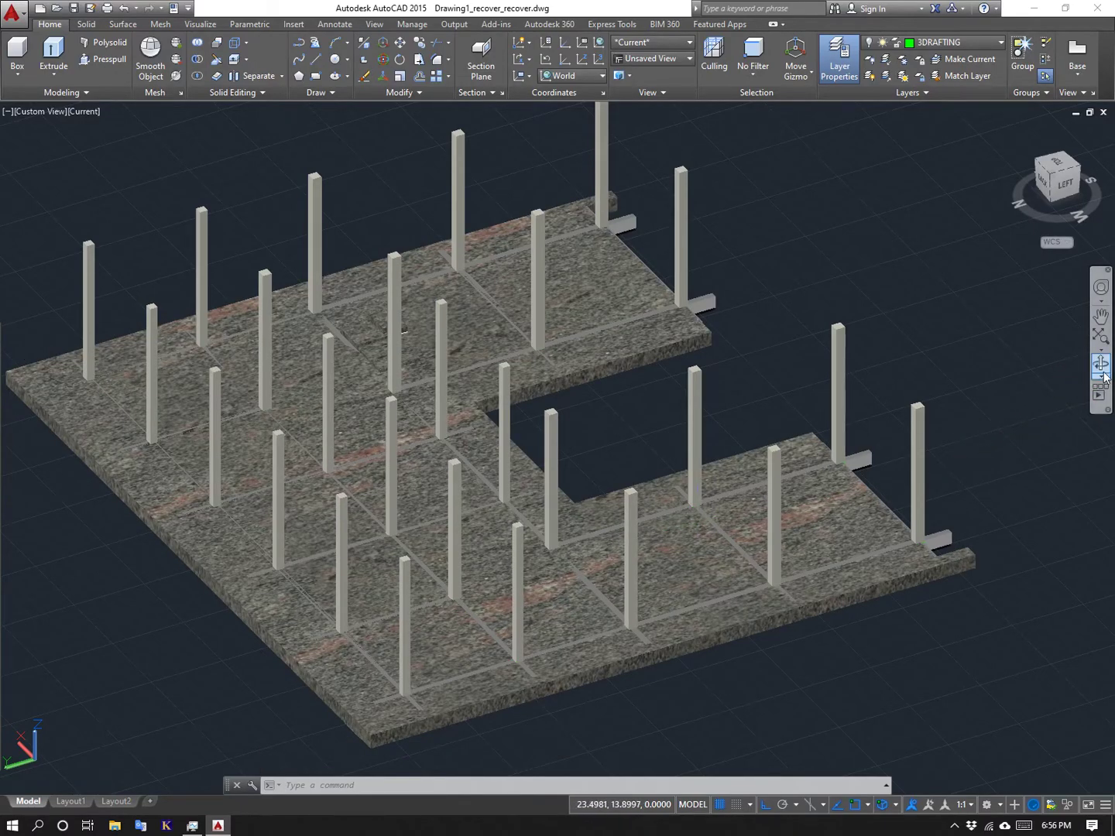
pyautogui.click(1101, 366)
pyautogui.moveTo(129, 554); pyautogui.dragTo(680, 562)
pyautogui.click(1102, 316)
pyautogui.moveTo(960, 358); pyautogui.dragTo(854, 365)
pyautogui.scroll(-1, 856, 368)
pyautogui.press('Escape')
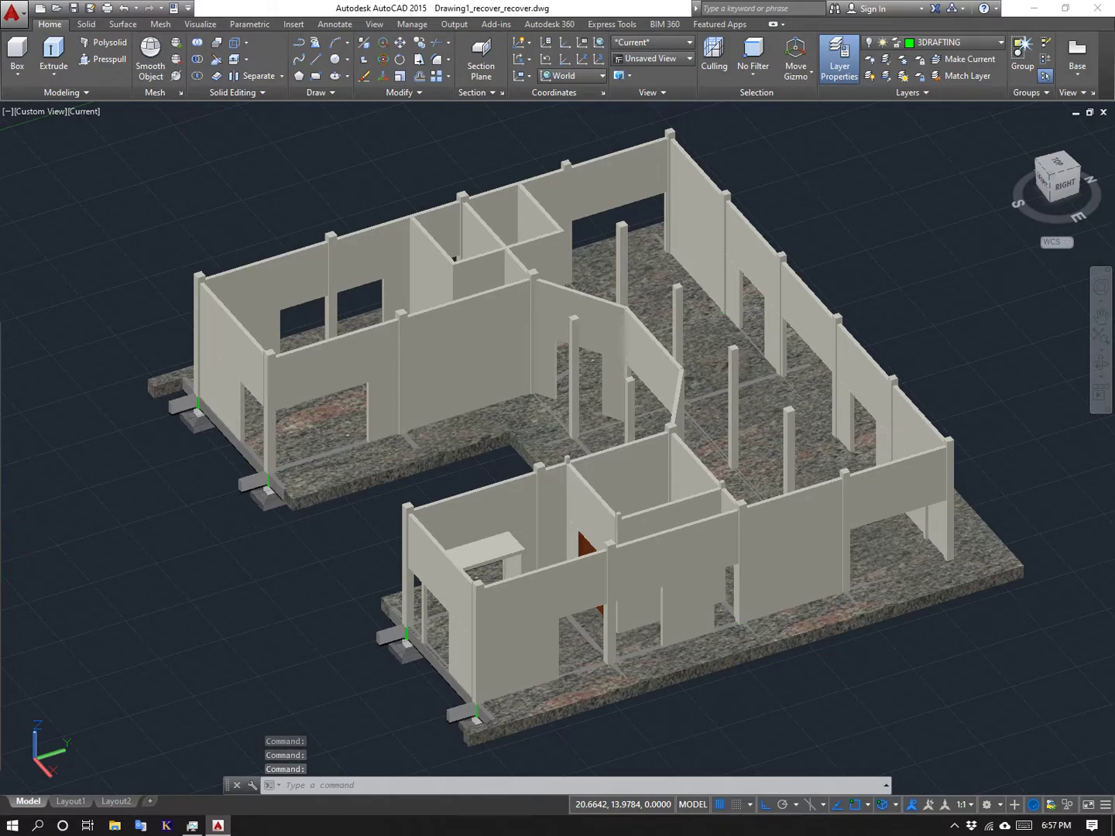
# Examine the ground-floor walls, door and window openings and the staircase from opposite sides of the building.
pyautogui.click(1102, 365)
pyautogui.moveTo(166, 443); pyautogui.dragTo(492, 489)
pyautogui.press('Escape')
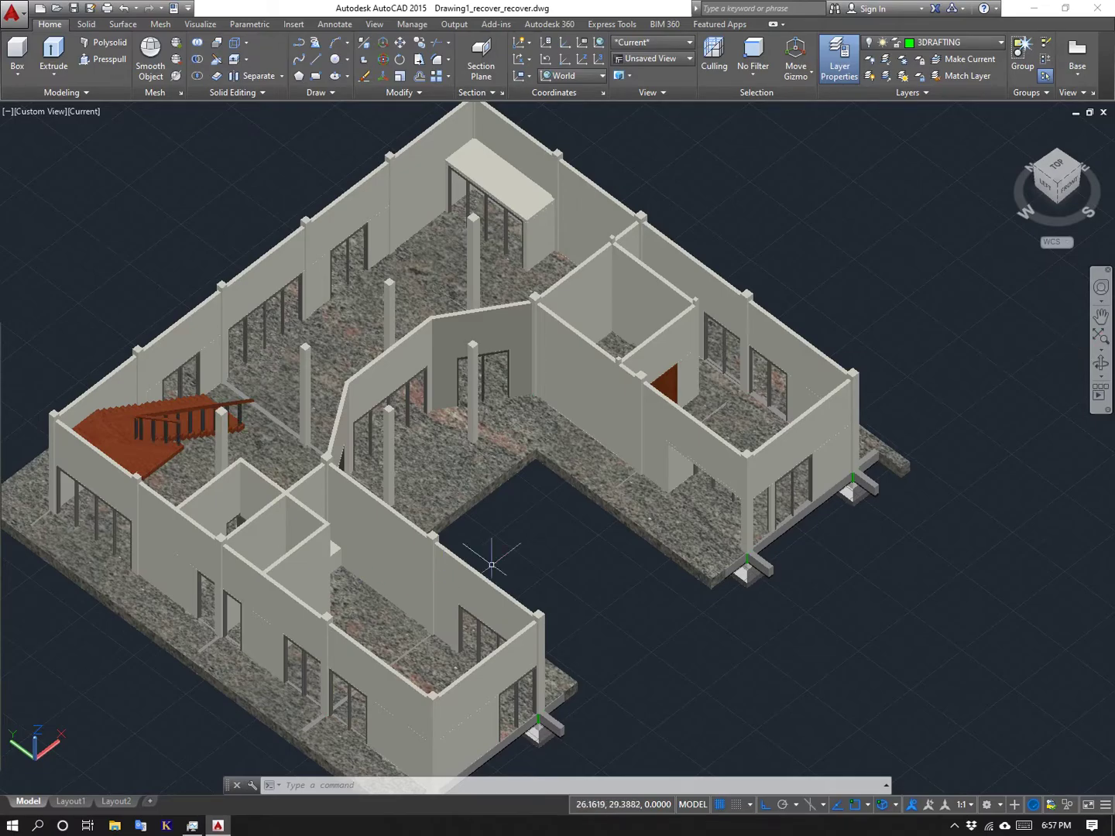
pyautogui.click(1099, 365)
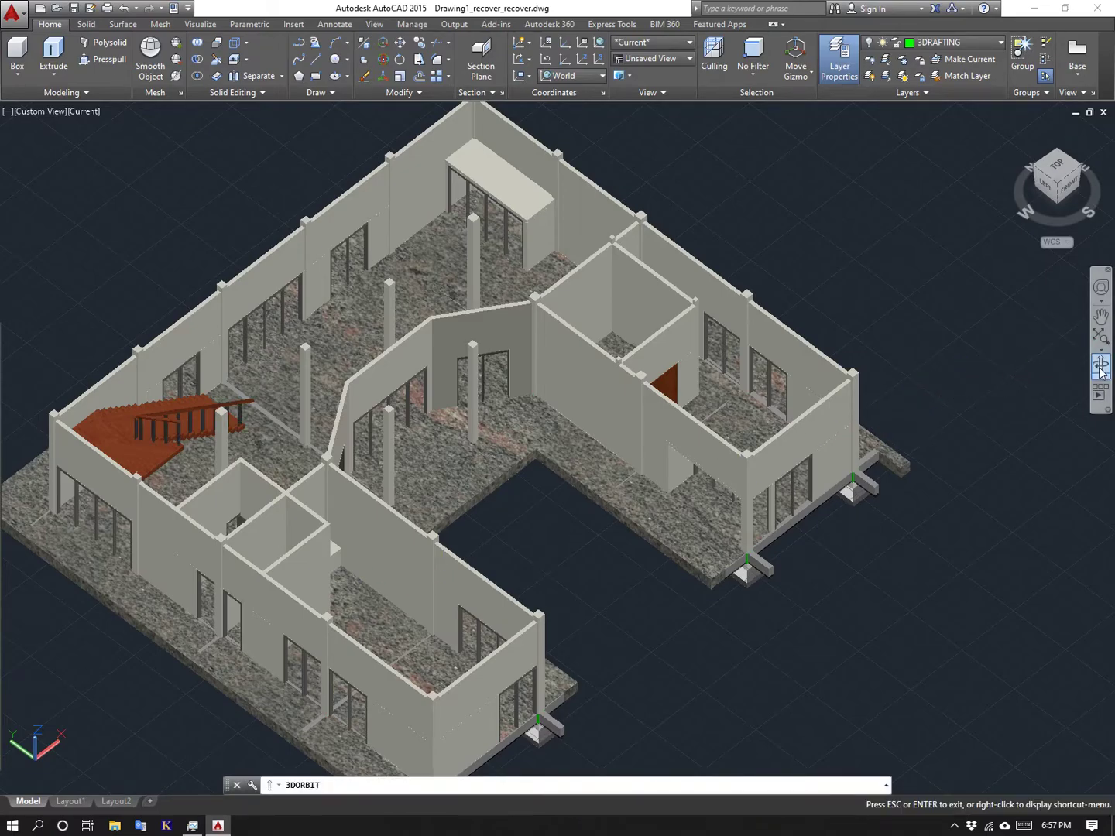
pyautogui.moveTo(1023, 449); pyautogui.dragTo(522, 444)
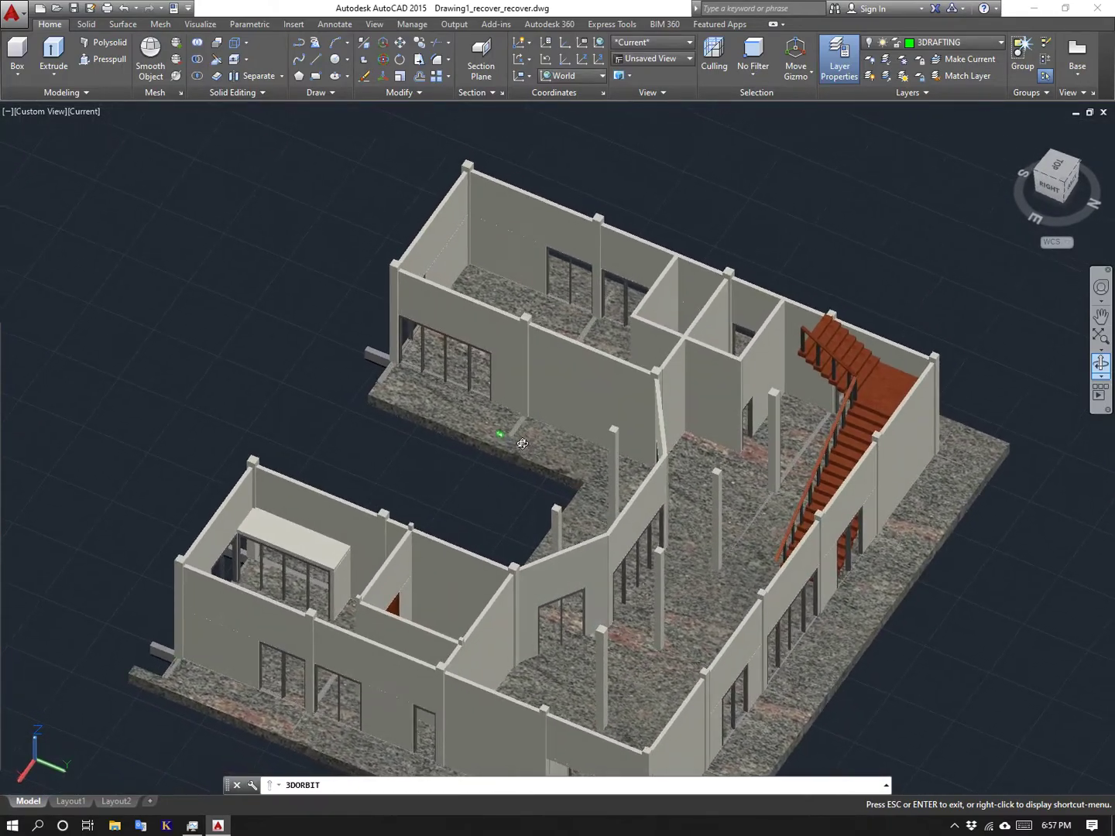
pyautogui.click(1101, 316)
pyautogui.moveTo(808, 458); pyautogui.dragTo(788, 385)
pyautogui.press('Escape')
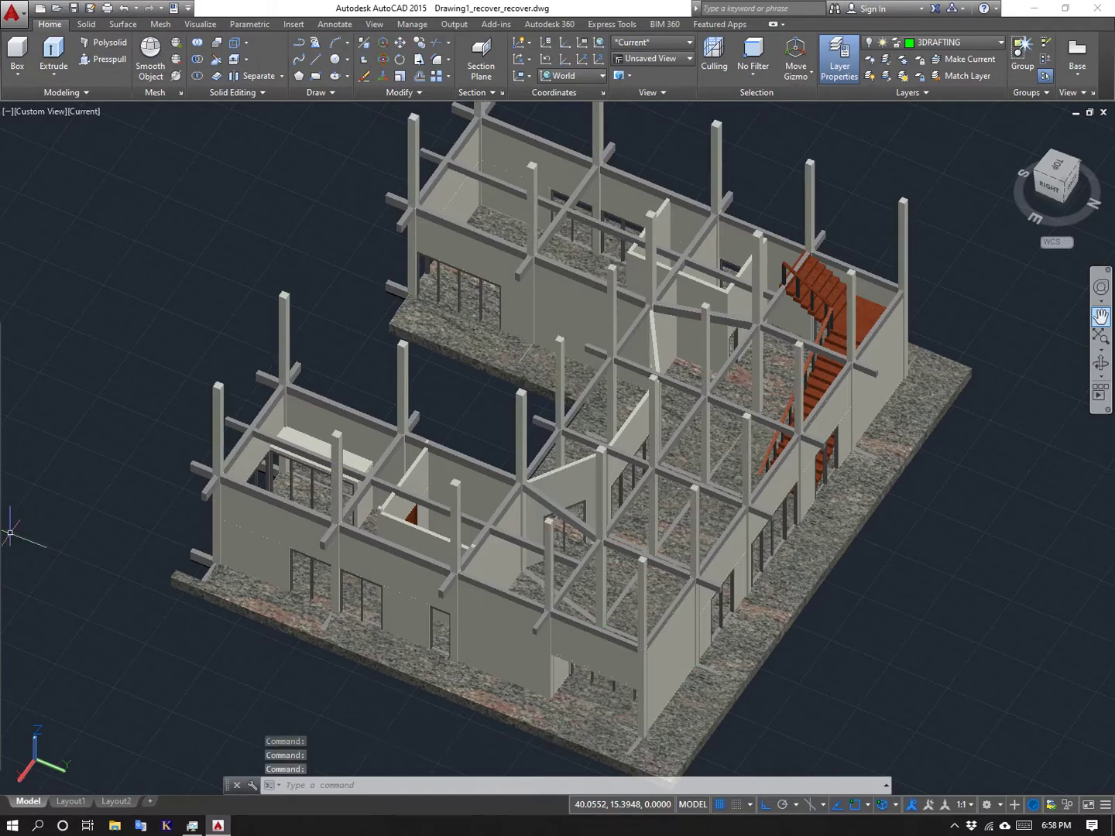
# Inspect the upper-floor beams, columns, slab and partition walls by orbiting around the two-storey structure.
pyautogui.click(1101, 362)
pyautogui.moveTo(187, 545); pyautogui.dragTo(628, 460)
pyautogui.press('Escape')
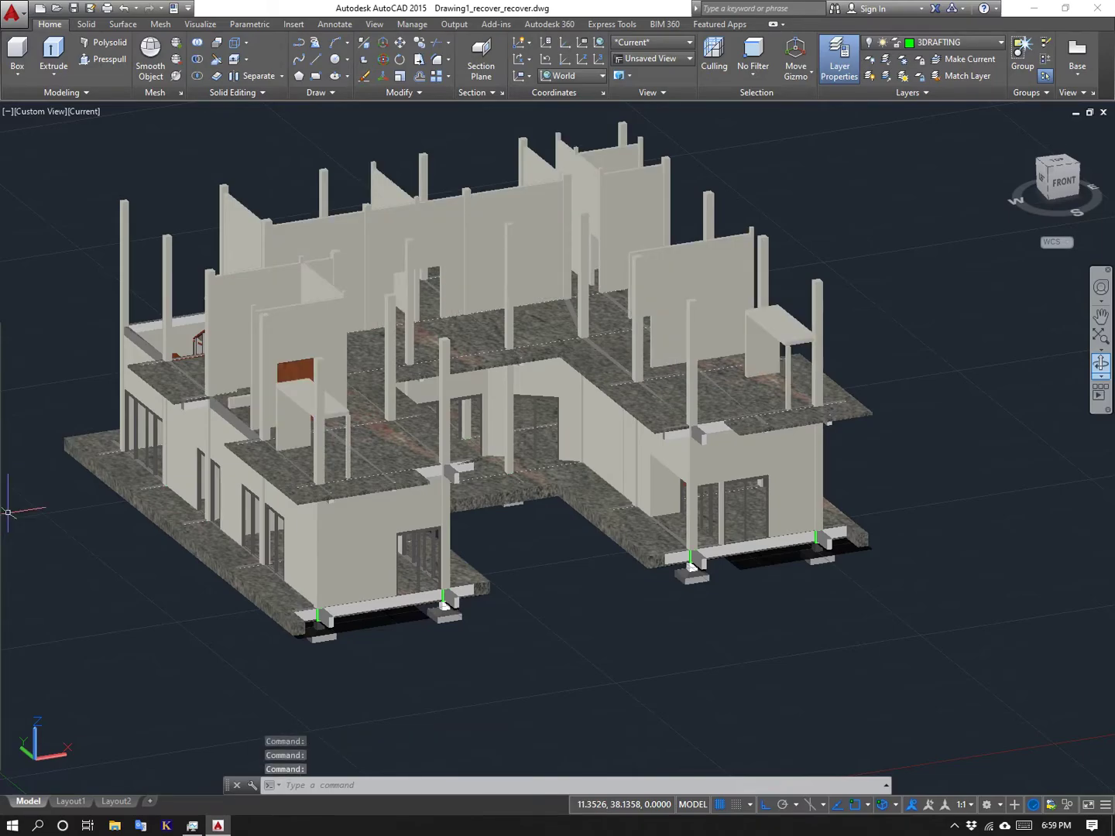
pyautogui.click(1097, 371)
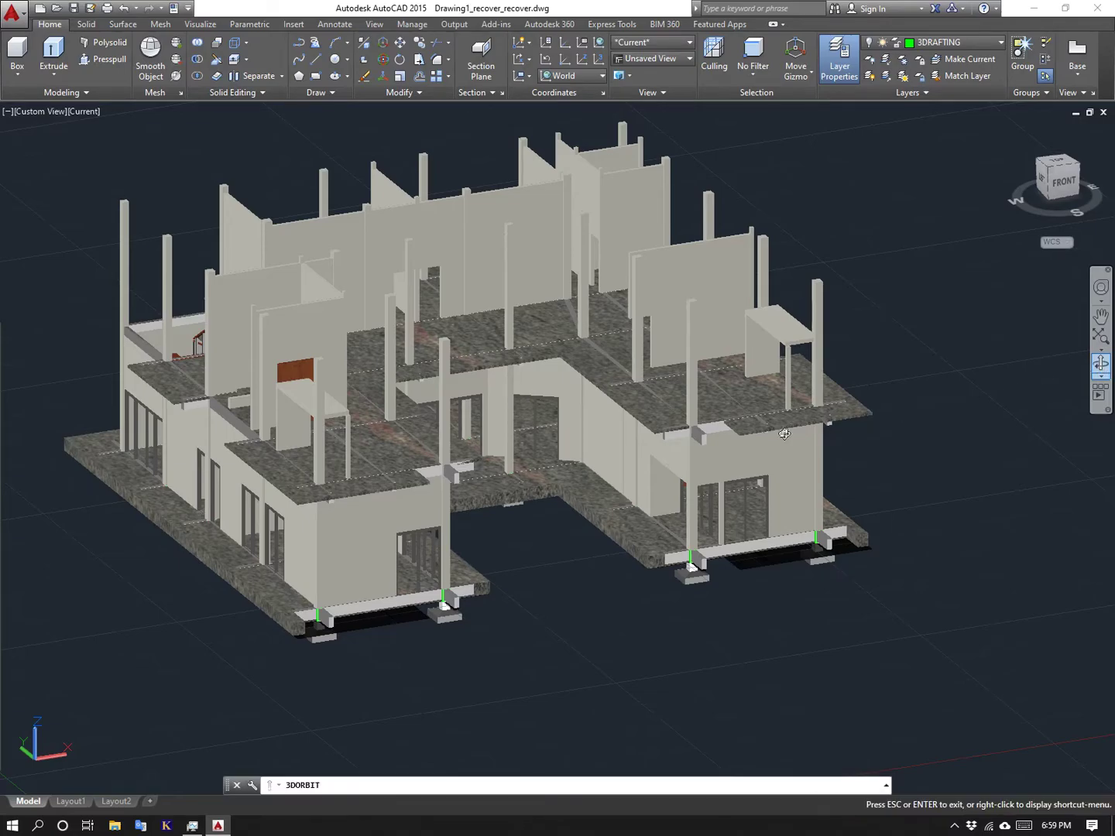
pyautogui.moveTo(472, 488); pyautogui.dragTo(542, 492)
pyautogui.press('Escape')
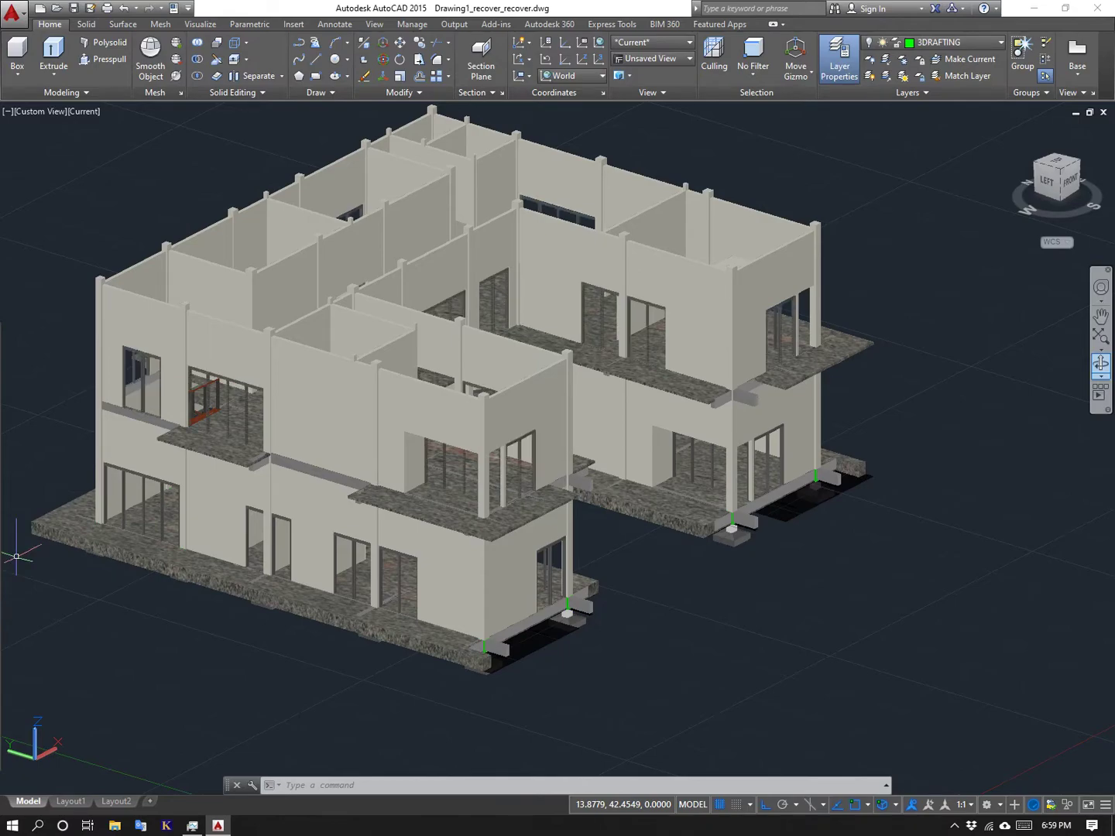
# Orbit around the completed upper-floor walls and windows and the roof framing to view them from front and back.
pyautogui.click(1099, 365)
pyautogui.moveTo(1044, 384); pyautogui.dragTo(434, 383)
pyautogui.press('Escape')
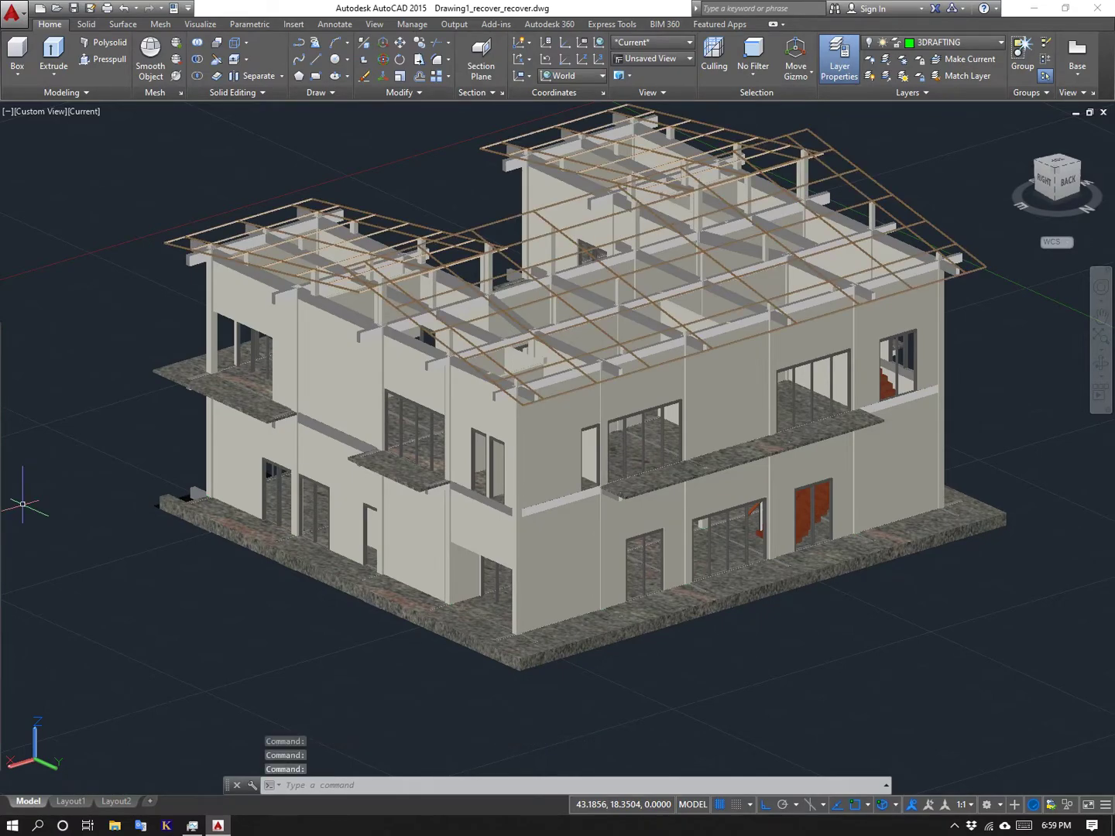
pyautogui.click(1101, 362)
pyautogui.moveTo(965, 276); pyautogui.dragTo(407, 262)
pyautogui.press('Escape')
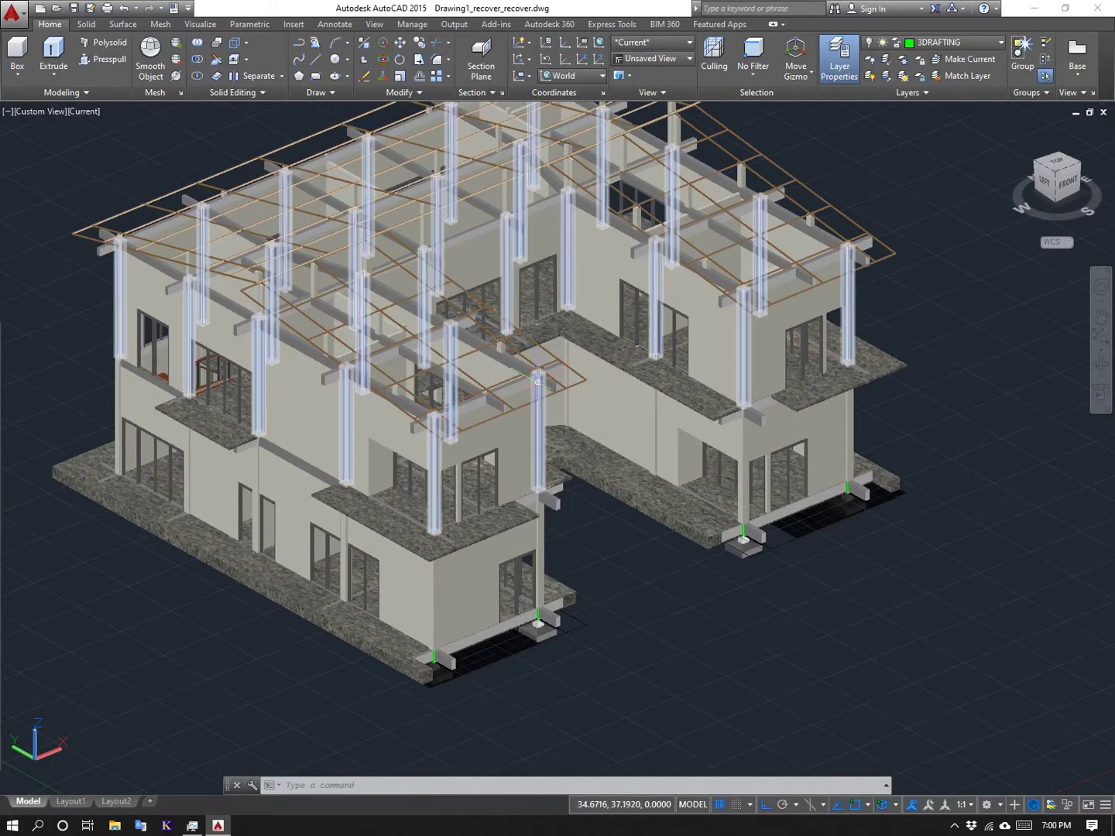
# Examine the roof framing and the dark roof panels over the main block and both wings from all sides.
pyautogui.scroll(-2, 538, 384)
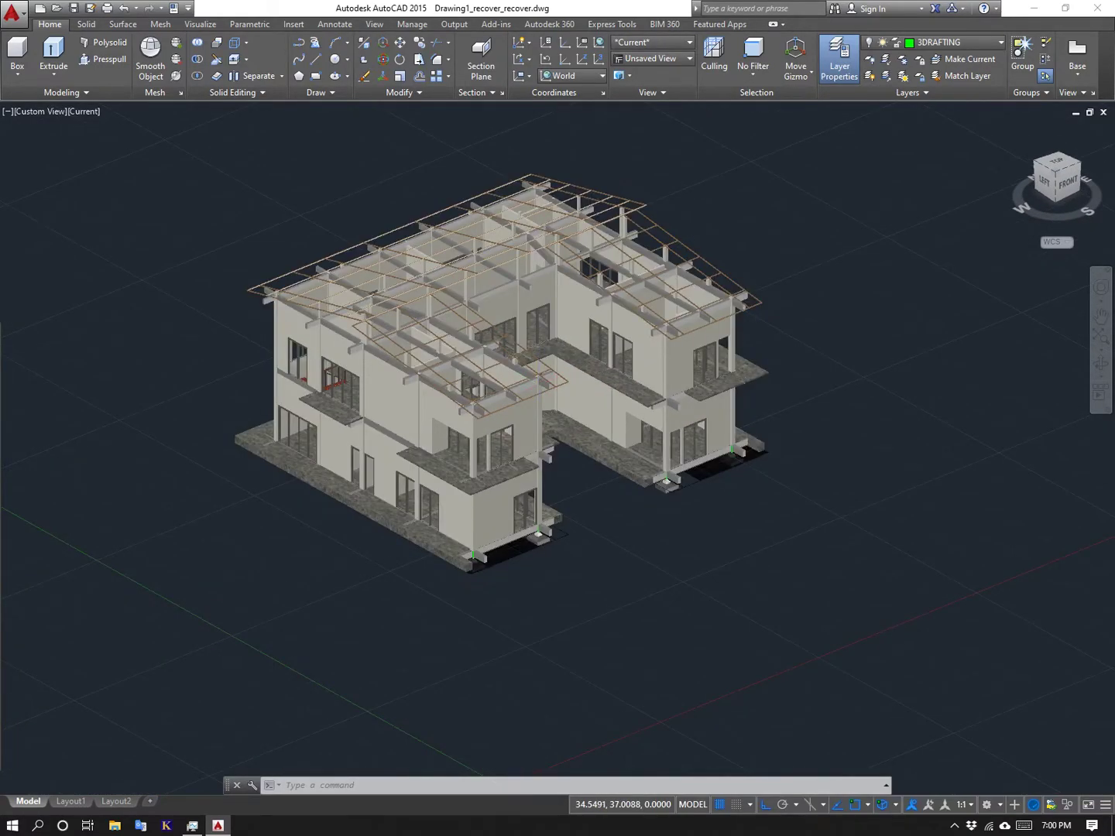
pyautogui.scroll(-2, 539, 381)
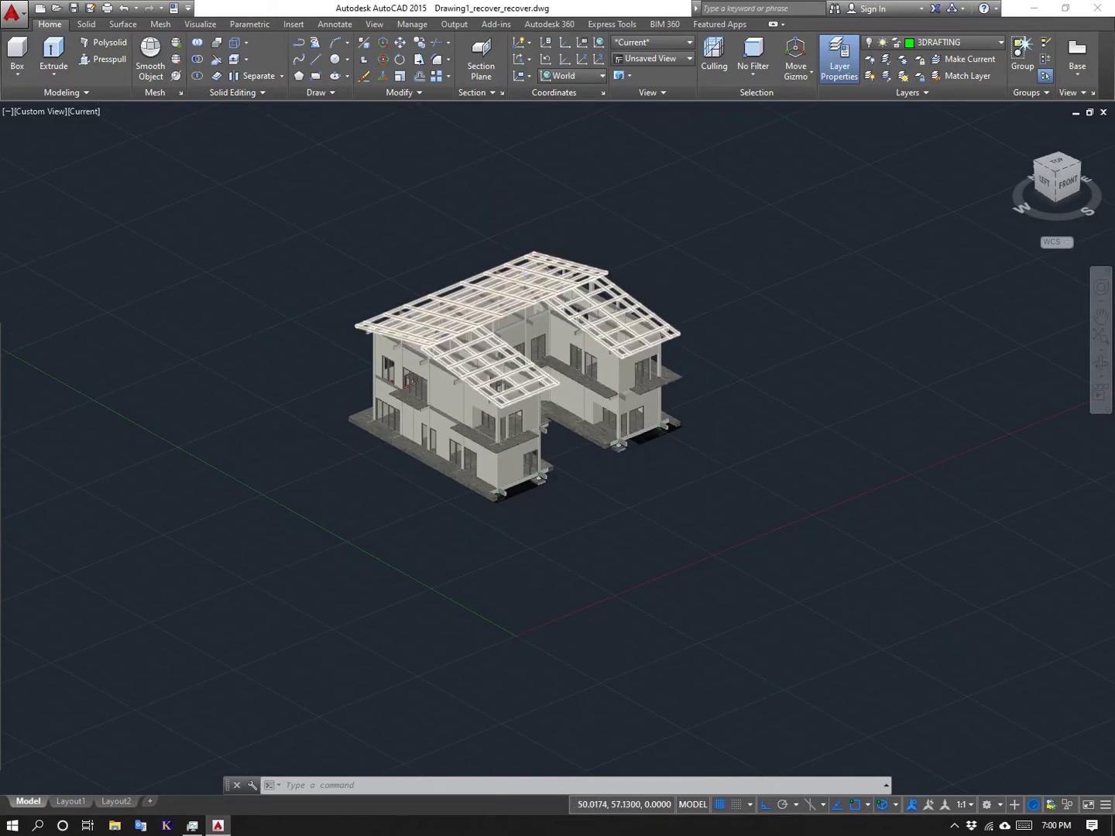
pyautogui.scroll(4, 515, 247)
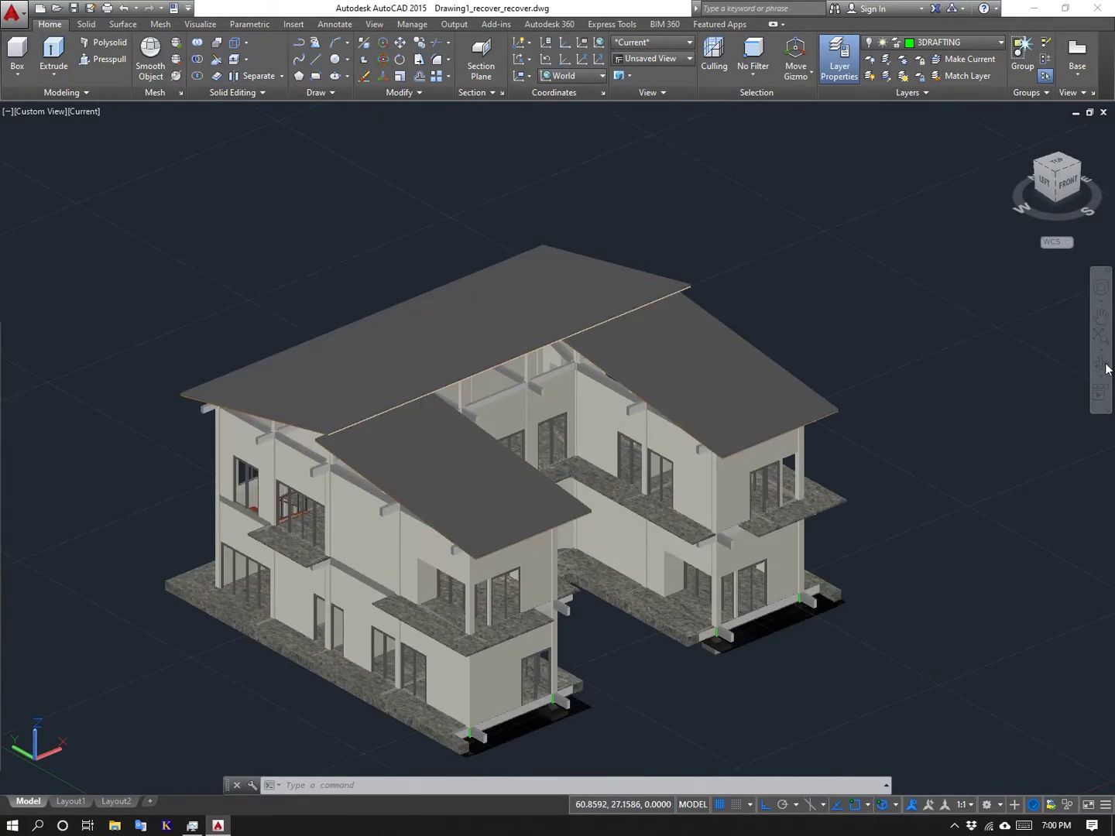
pyautogui.click(1103, 366)
pyautogui.moveTo(542, 666); pyautogui.dragTo(449, 604)
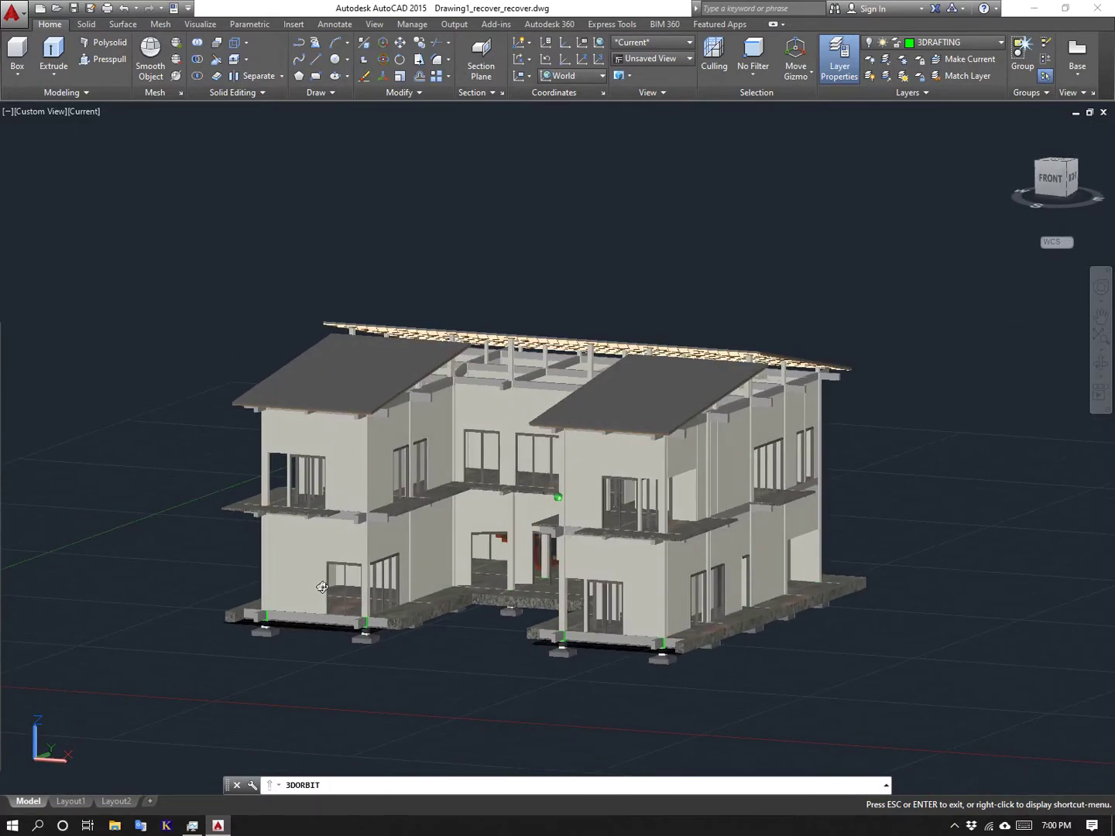
pyautogui.moveTo(318, 615); pyautogui.dragTo(465, 603)
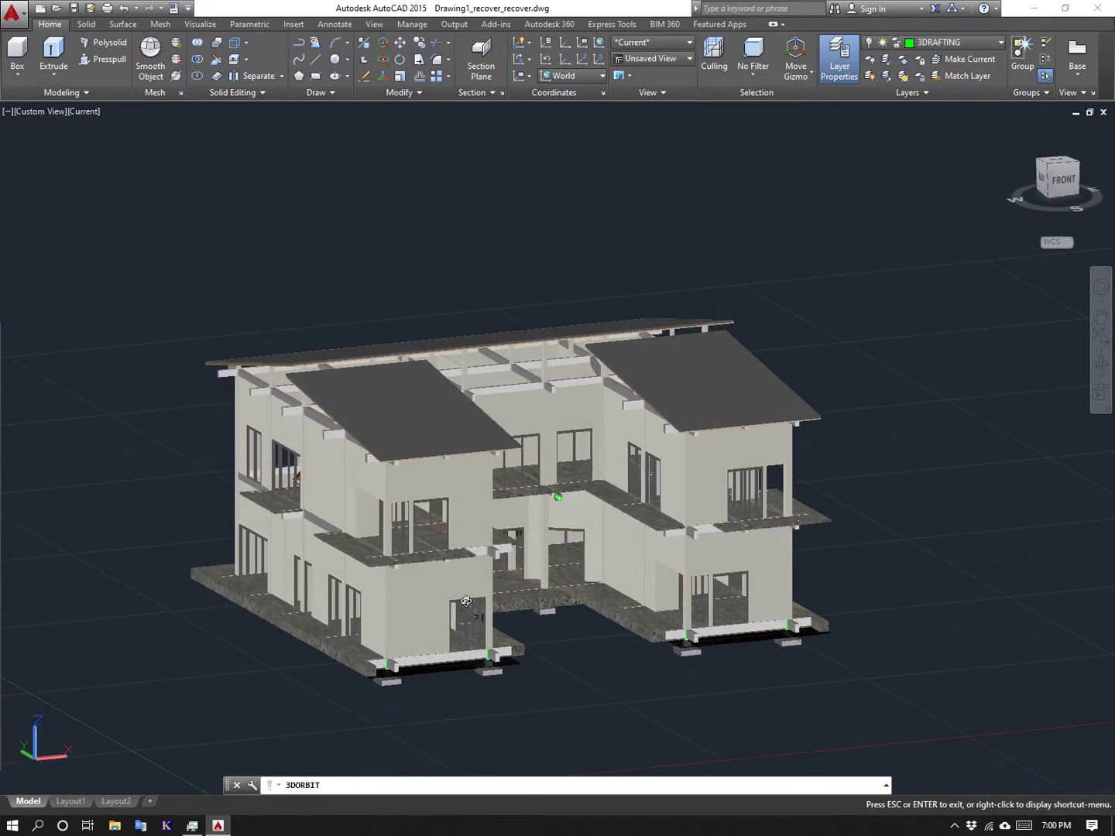
pyautogui.press('Escape')
pyautogui.click(1101, 365)
pyautogui.moveTo(888, 440); pyautogui.dragTo(887, 442)
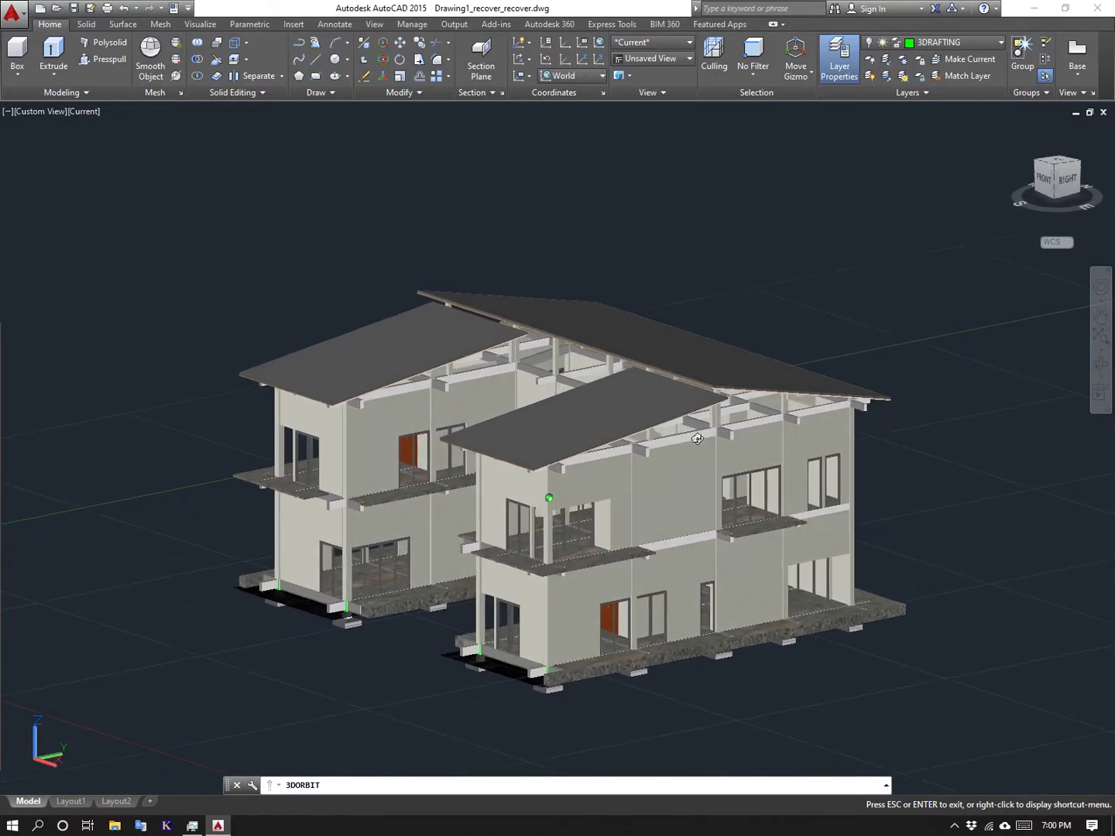
pyautogui.moveTo(337, 520); pyautogui.dragTo(552, 534)
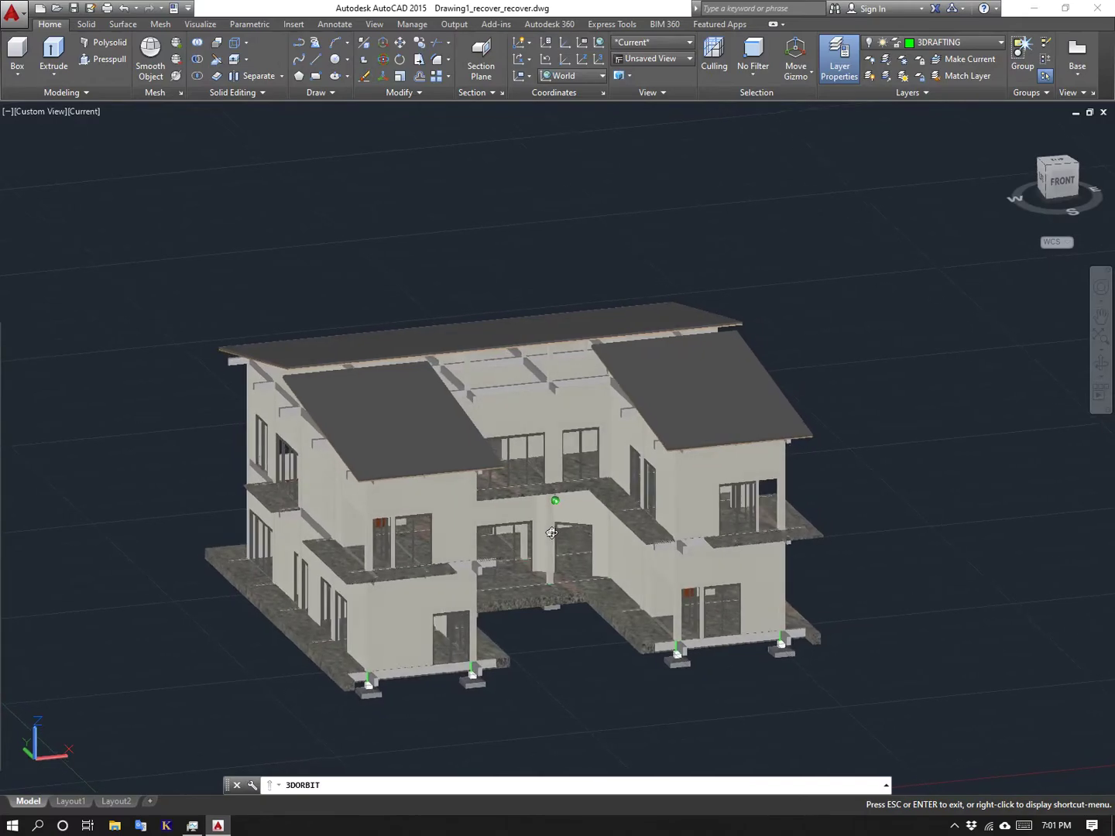
pyautogui.press('Escape')
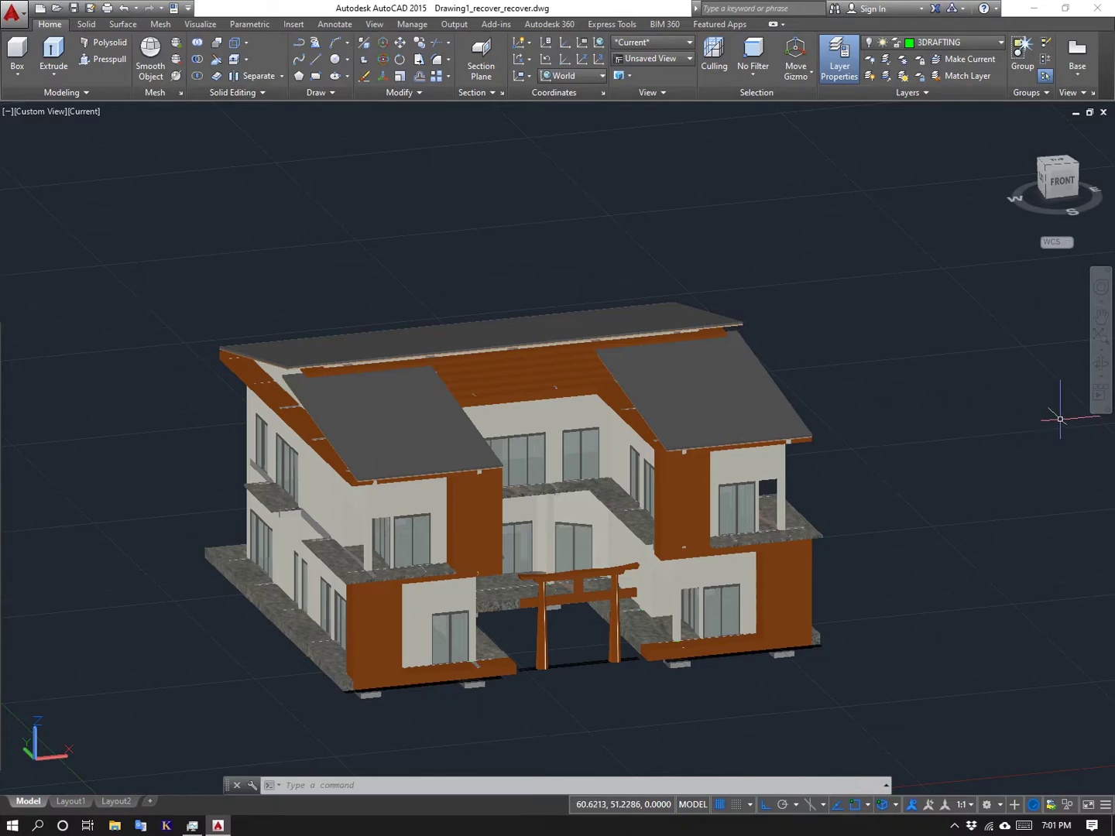
# Review the orange facade cladding, torii gate and glass balcony railings from both front corners of the house.
pyautogui.click(1099, 372)
pyautogui.moveTo(974, 470); pyautogui.dragTo(866, 471)
pyautogui.press('Escape')
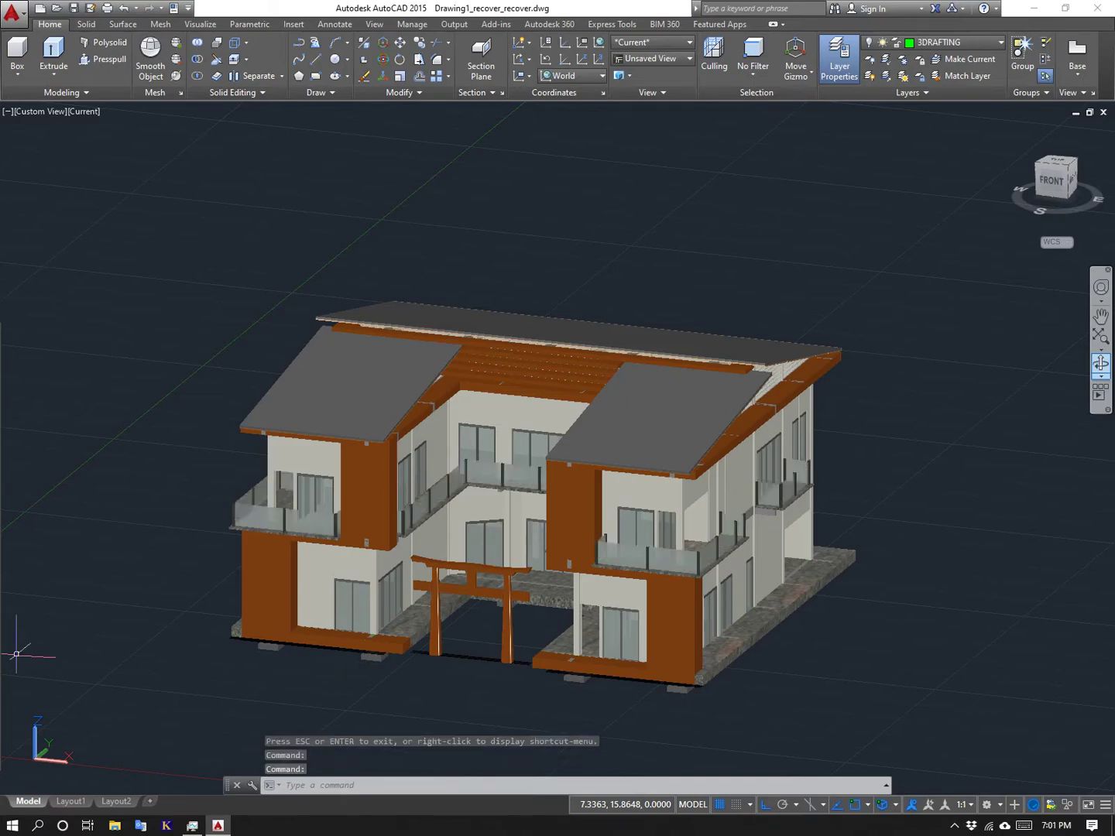
pyautogui.click(1106, 365)
pyautogui.moveTo(325, 618); pyautogui.dragTo(458, 626)
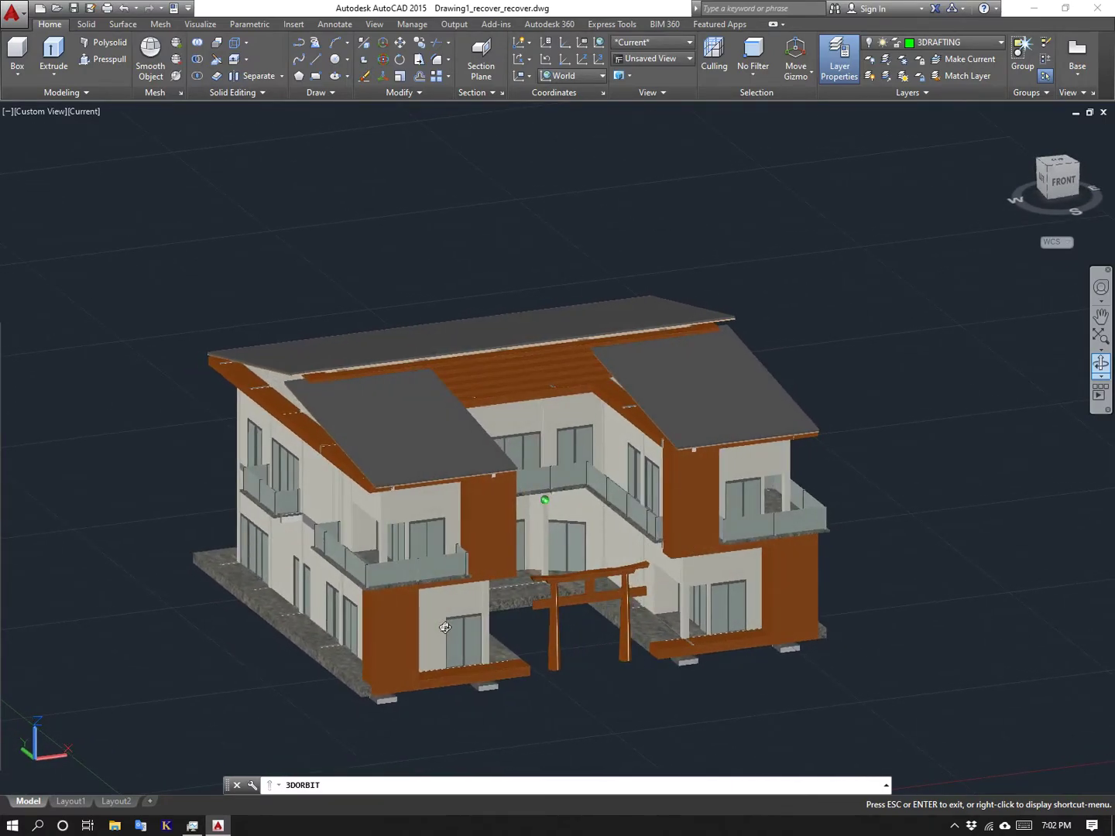
pyautogui.press('Escape')
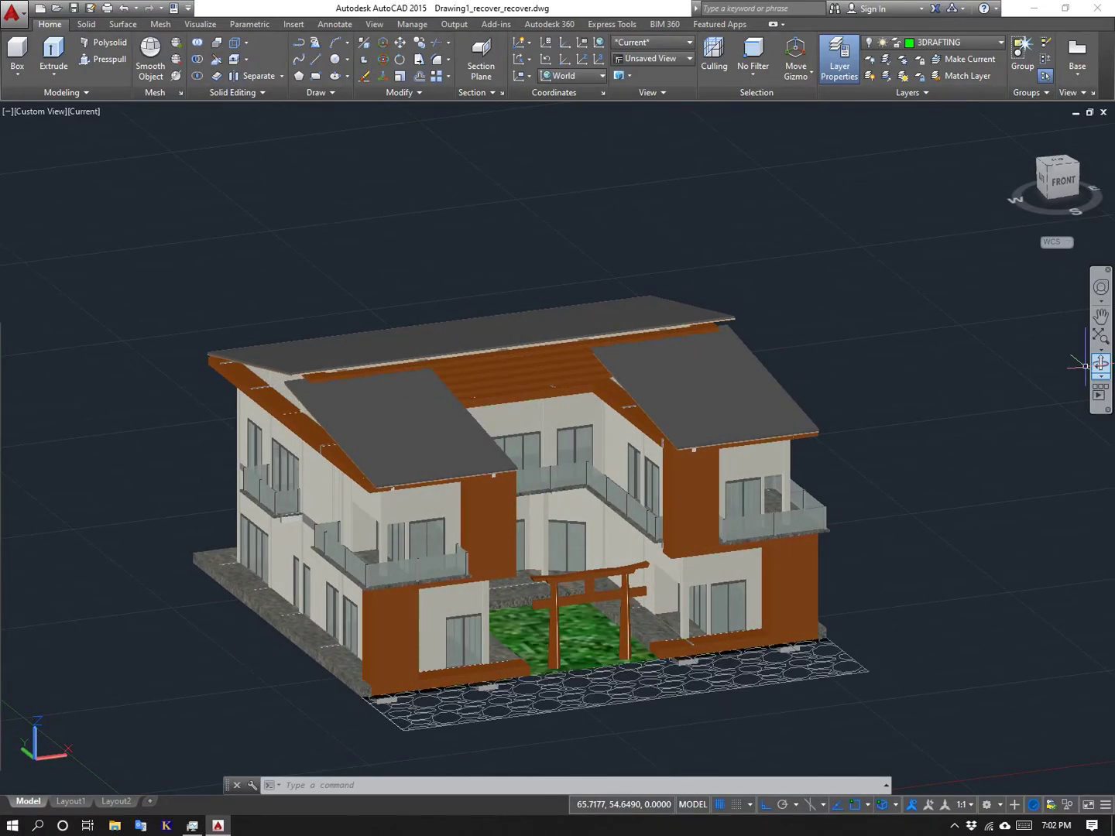
# View the finished house up close from a low front angle, including the lawn, stone paving and tree.
pyautogui.click(1101, 364)
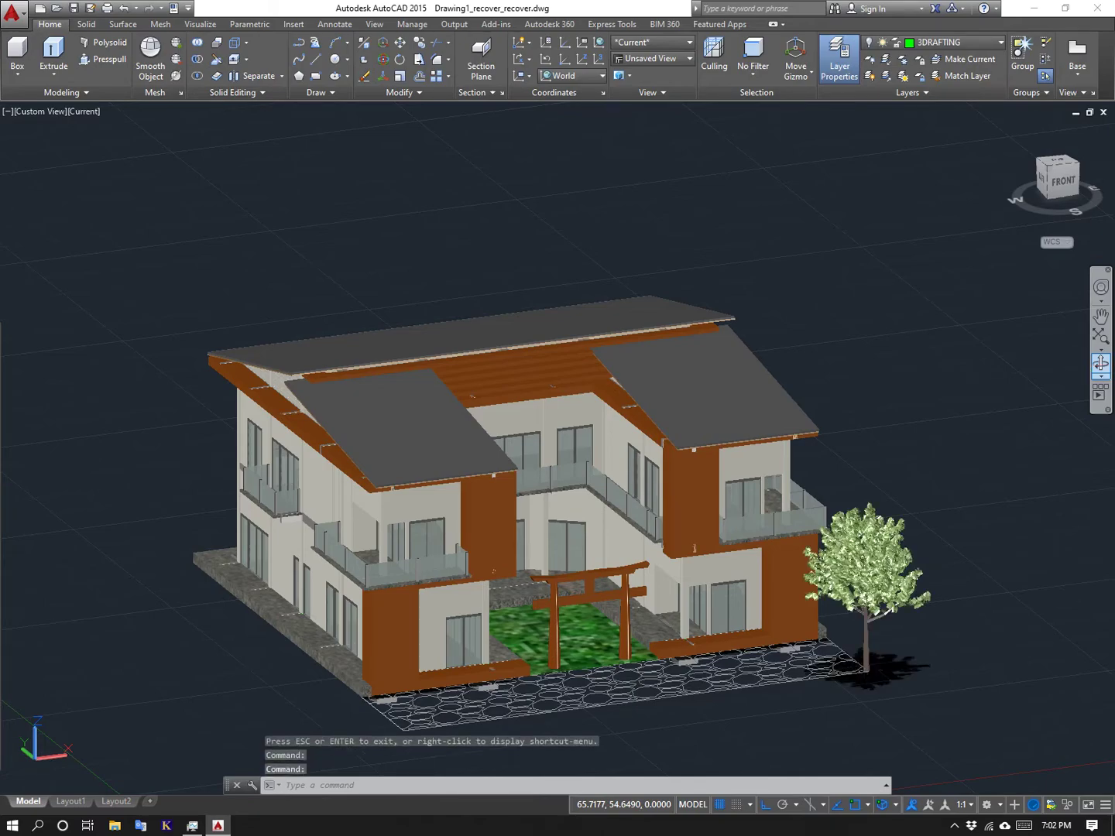
pyautogui.moveTo(954, 462); pyautogui.dragTo(977, 436)
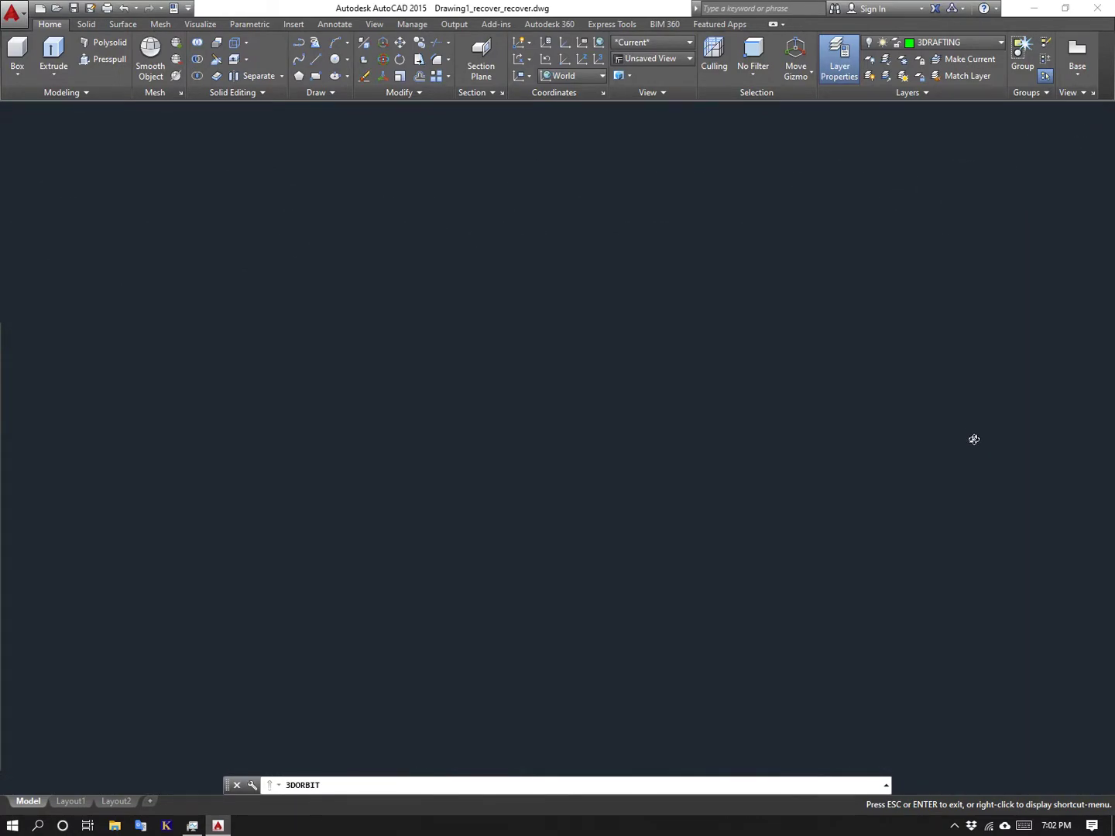
pyautogui.scroll(3, 561, 667)
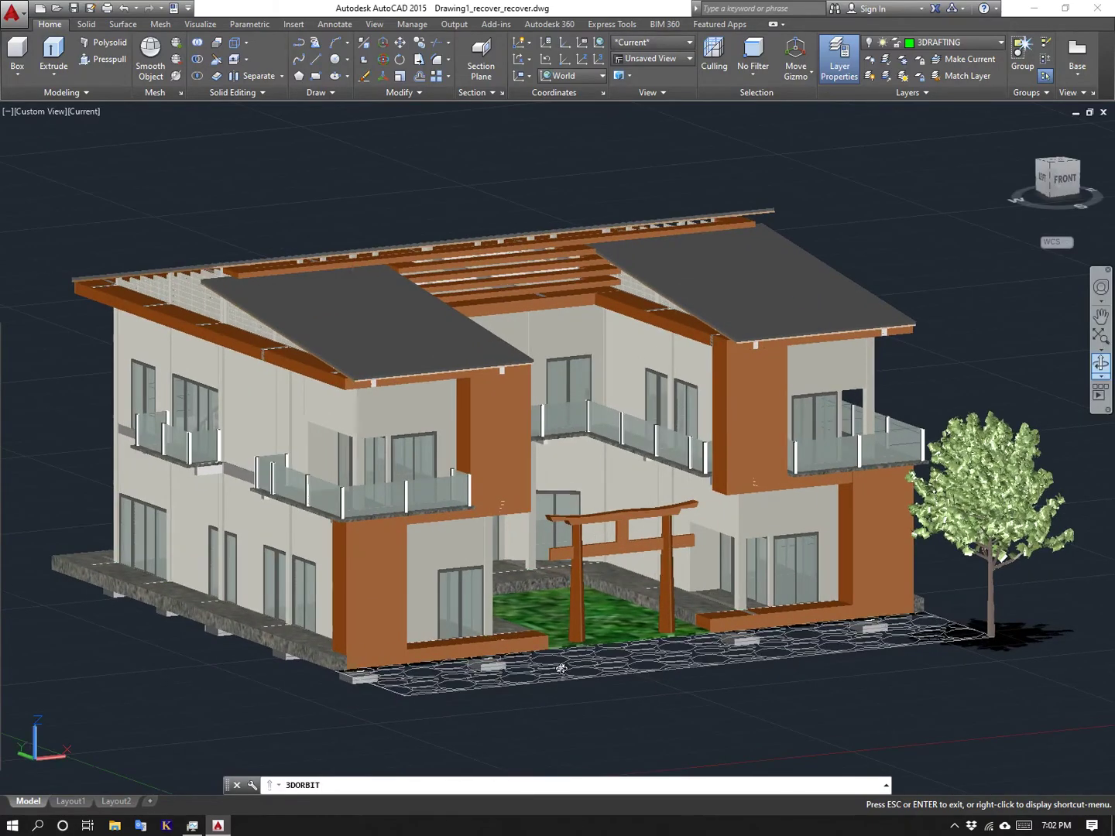
pyautogui.press('Escape')
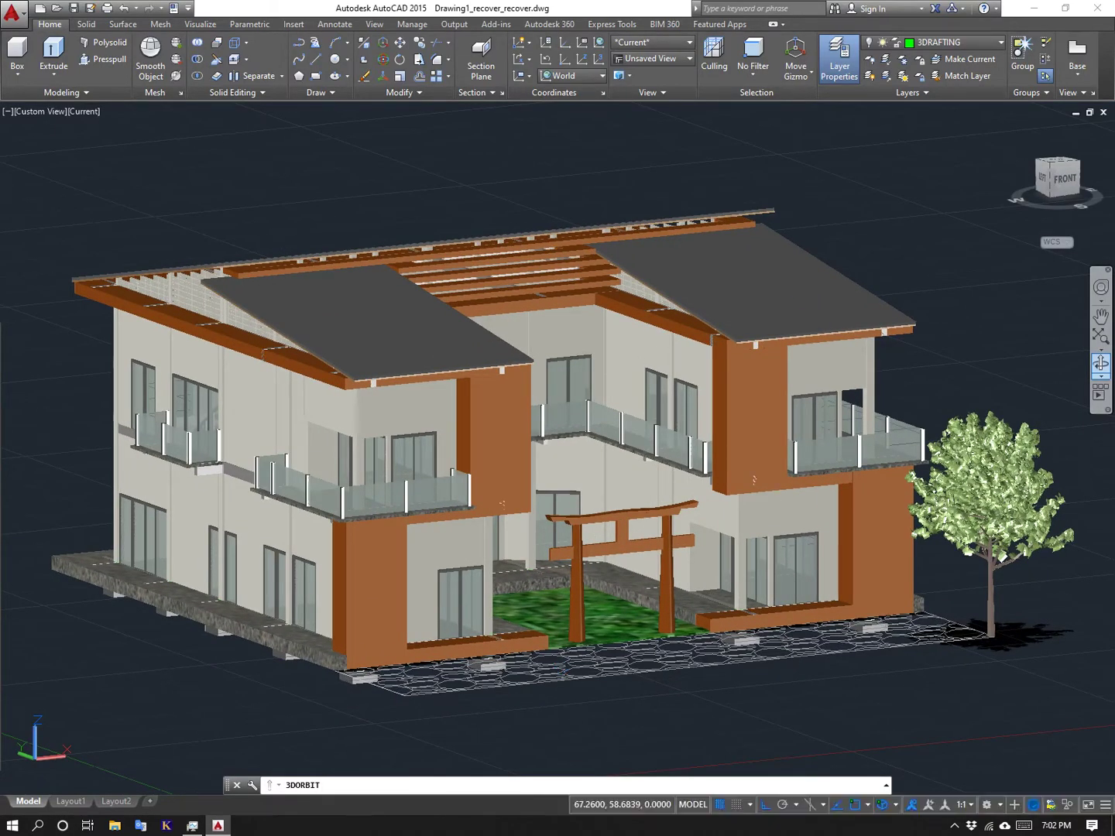